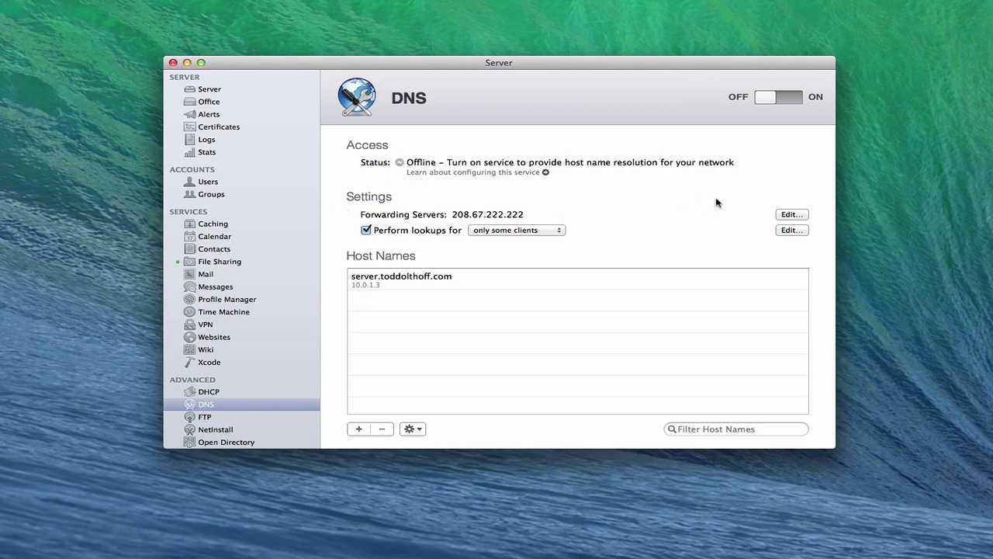
Open the Forwarding Servers list for editing, to compare it with the Office base station's settings
{"action": "left_click", "coordinate": [787, 215]}
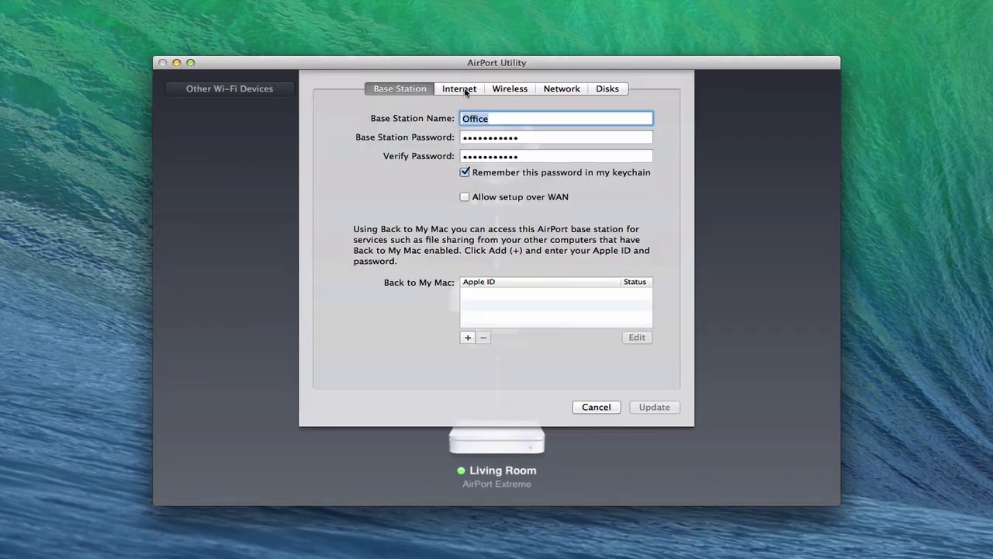
Check the base station's DNS servers (10.0.1.3 and 208.67.222.222), then return to its base station settings
{"action": "left_click", "coordinate": [465, 90]}
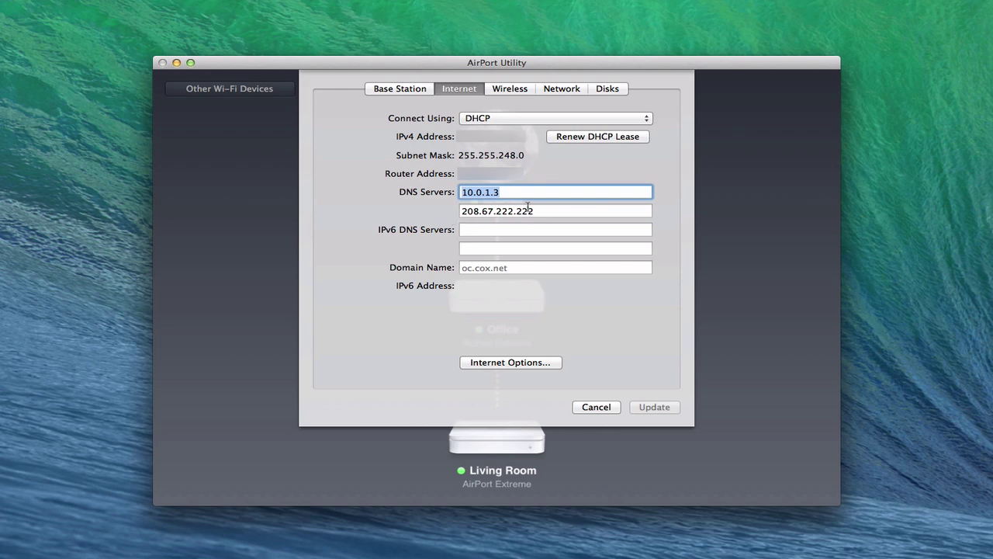
{"action": "left_click", "coordinate": [396, 90]}
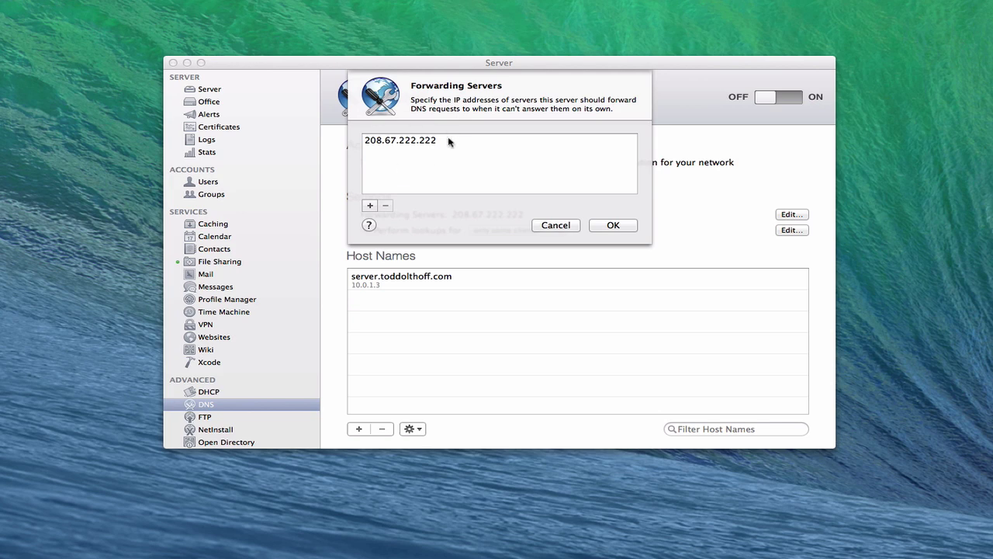
Leave forwarding servers unchanged and restrict DNS lookups to clients on the local network only
{"action": "left_click", "coordinate": [554, 225]}
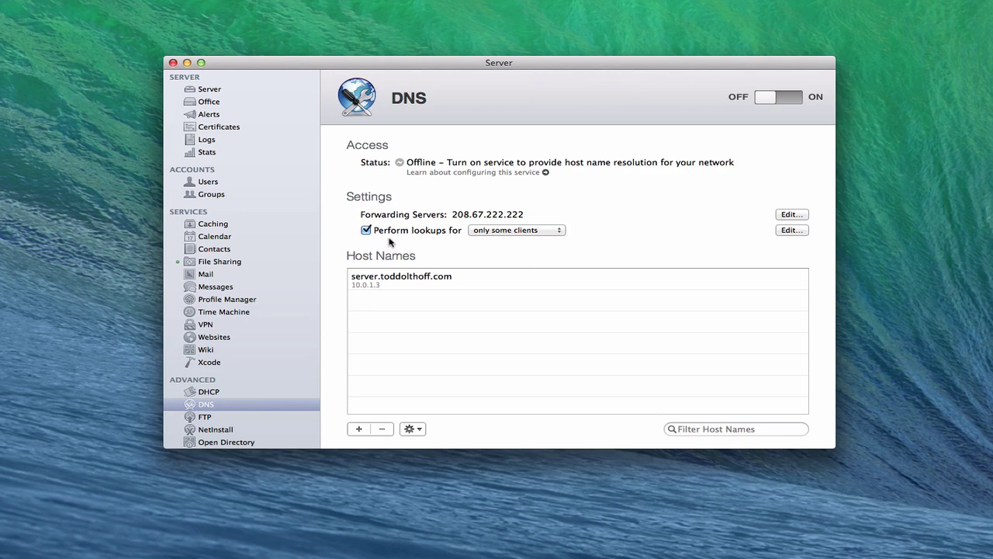
{"action": "left_click", "coordinate": [558, 232]}
{"action": "left_click", "coordinate": [536, 230]}
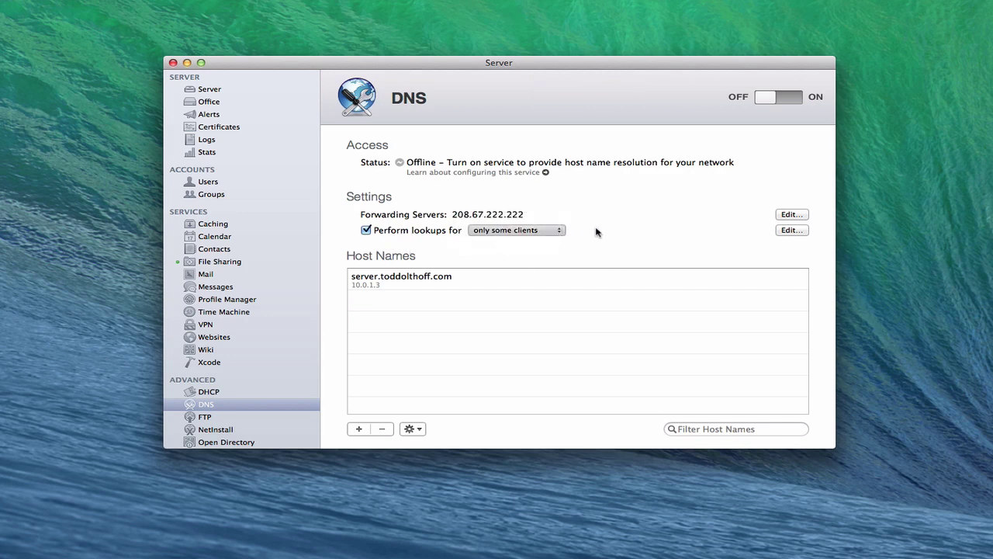
{"action": "left_click", "coordinate": [789, 231]}
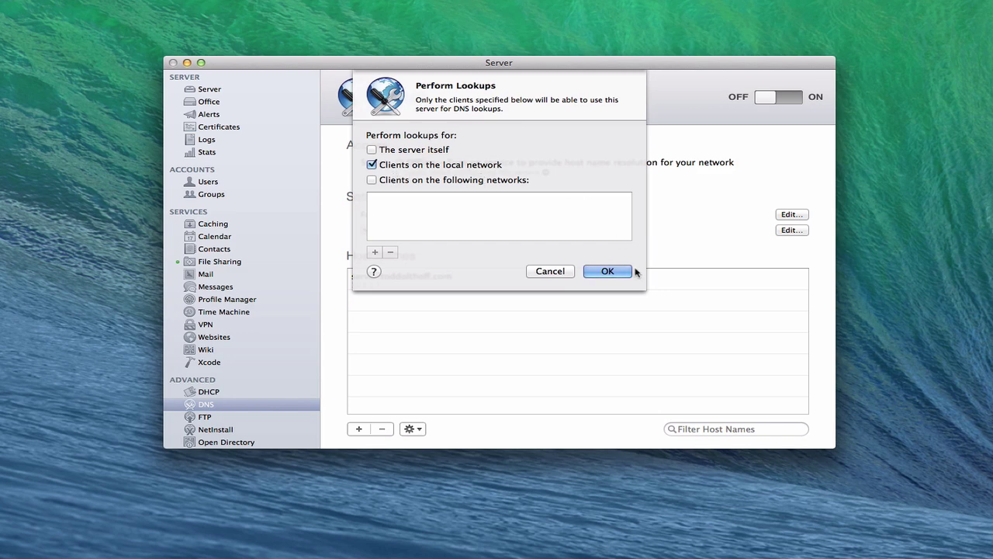
{"action": "left_click", "coordinate": [550, 271]}
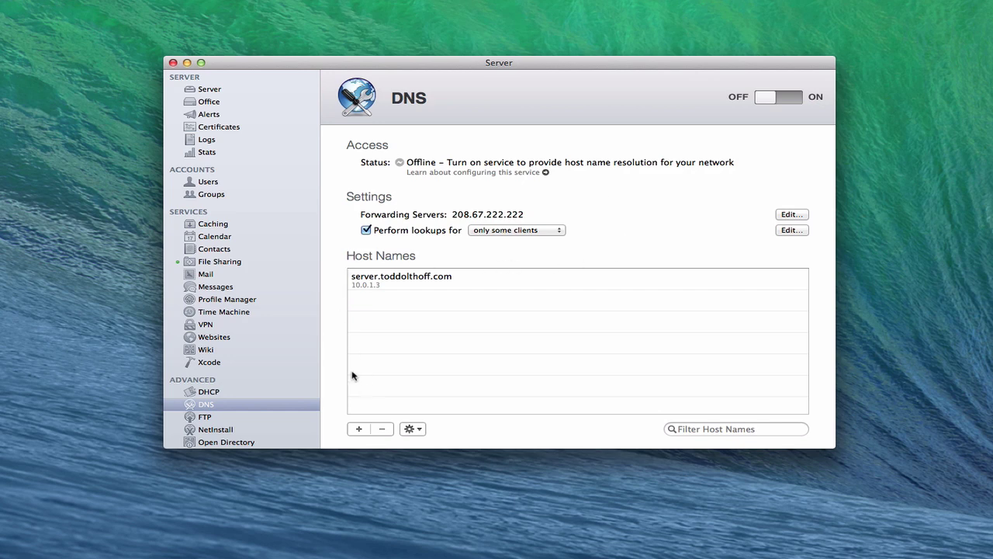
Delete the server's only host name entry and switch the DNS list to Show All Records
{"action": "left_click", "coordinate": [412, 281]}
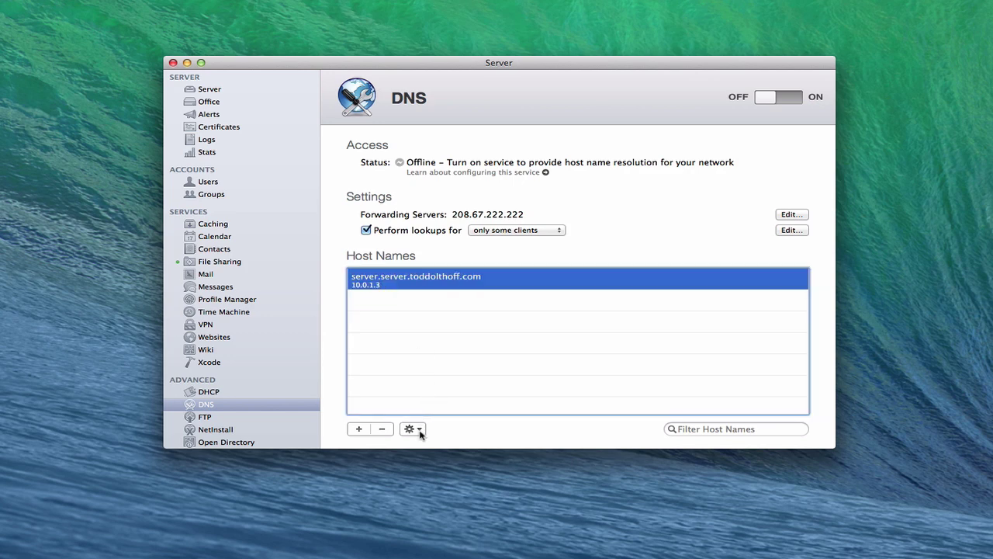
{"action": "left_click", "coordinate": [382, 429]}
{"action": "left_click", "coordinate": [603, 135]}
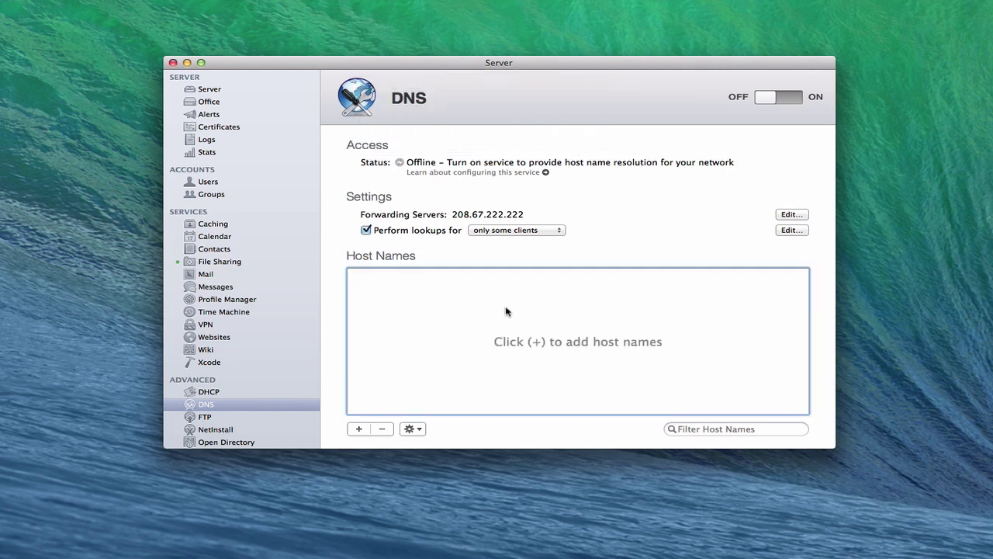
{"action": "left_click", "coordinate": [414, 429]}
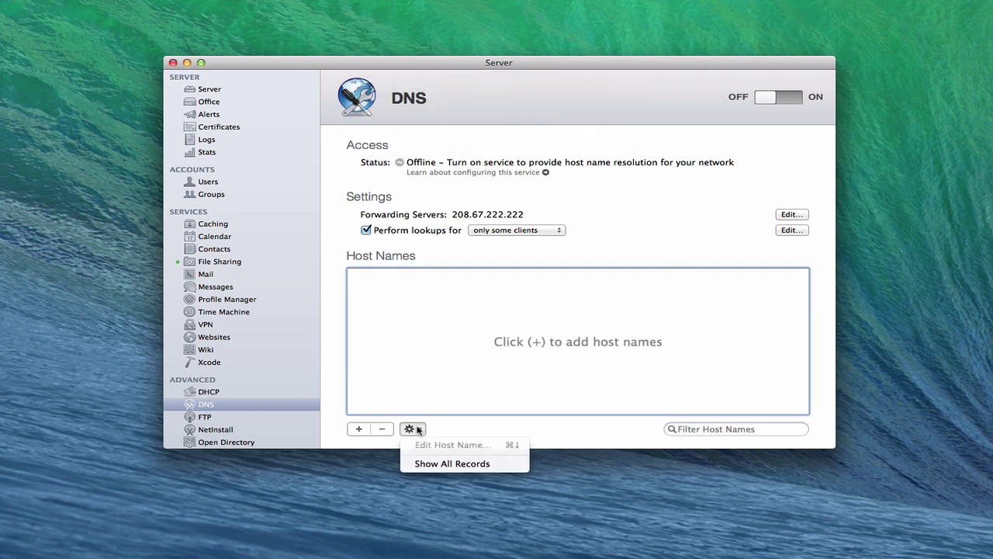
{"action": "left_click", "coordinate": [439, 464]}
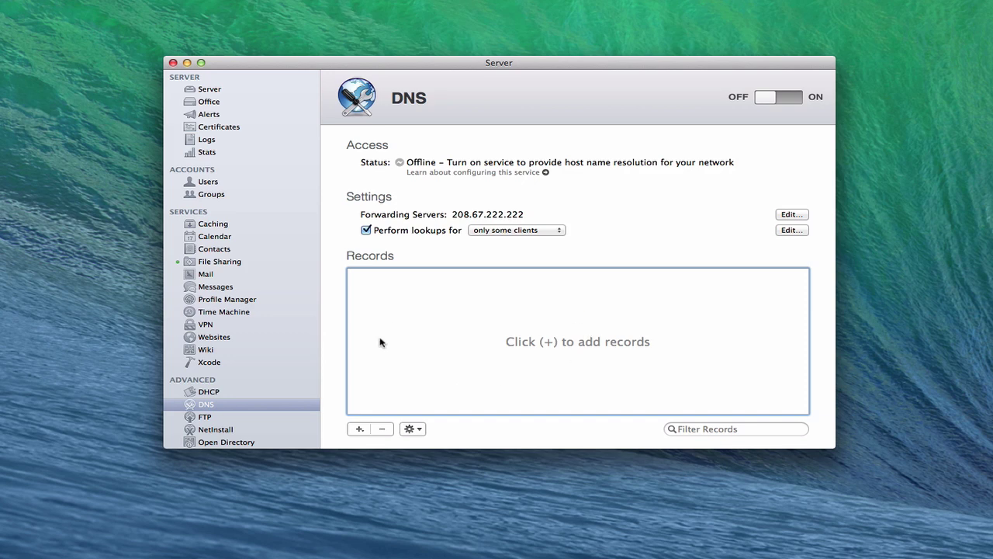
Bring up the add menu offering new records, a primary zone, or a secondary zone
{"action": "left_click", "coordinate": [360, 429]}
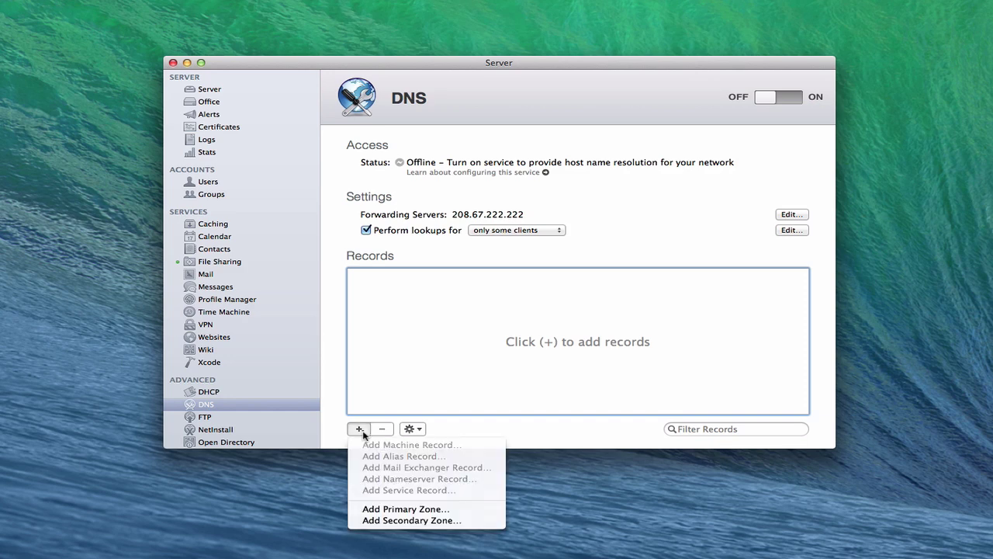
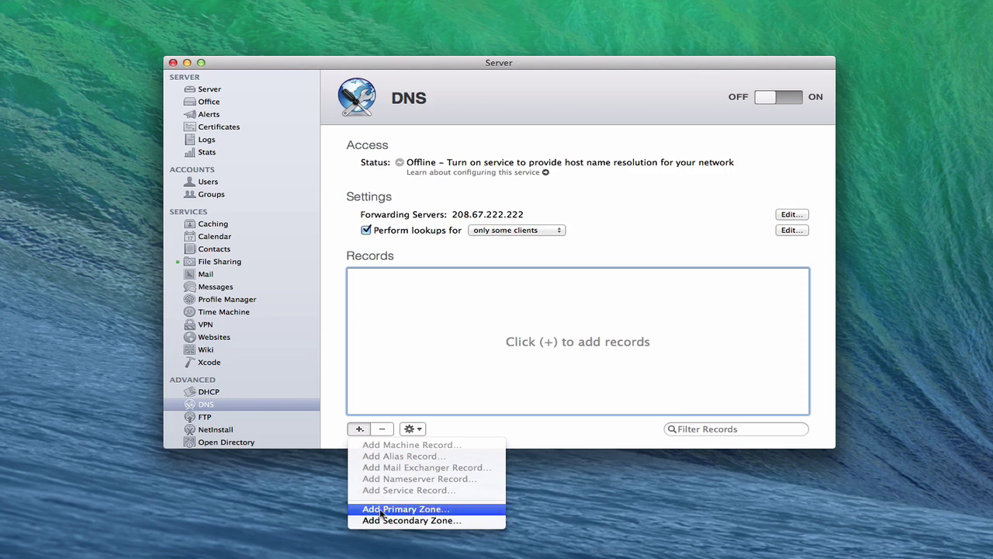
Create the primary zone toddolthoff.com with zone data valid for 24 hours
{"action": "left_click", "coordinate": [381, 512]}
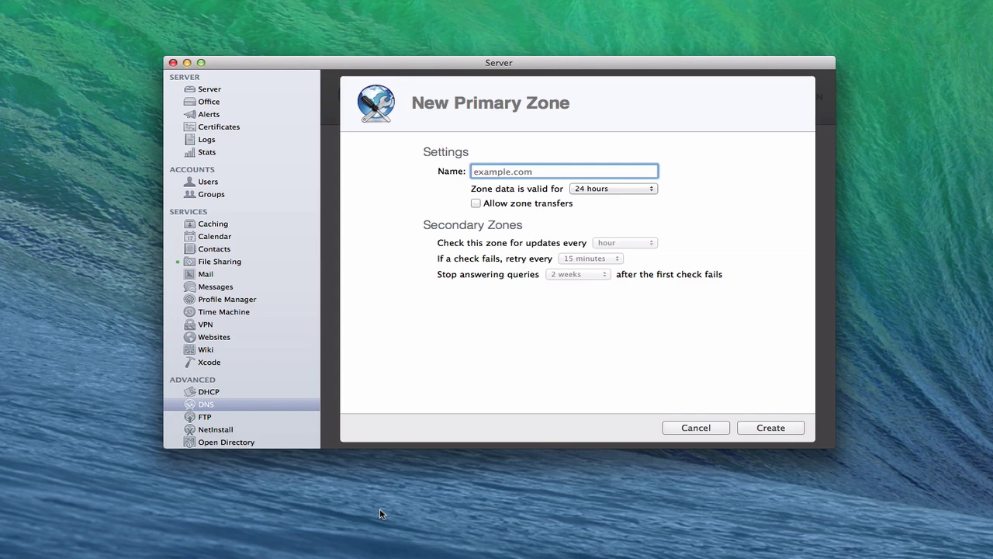
{"action": "type", "text": "toddolthoff."}
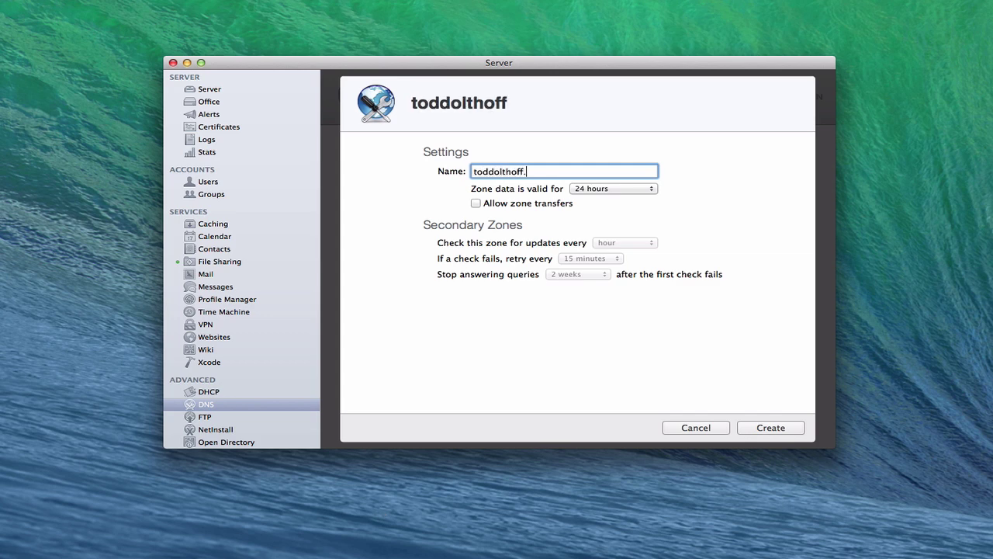
{"action": "type", "text": "com"}
{"action": "left_click", "coordinate": [654, 190]}
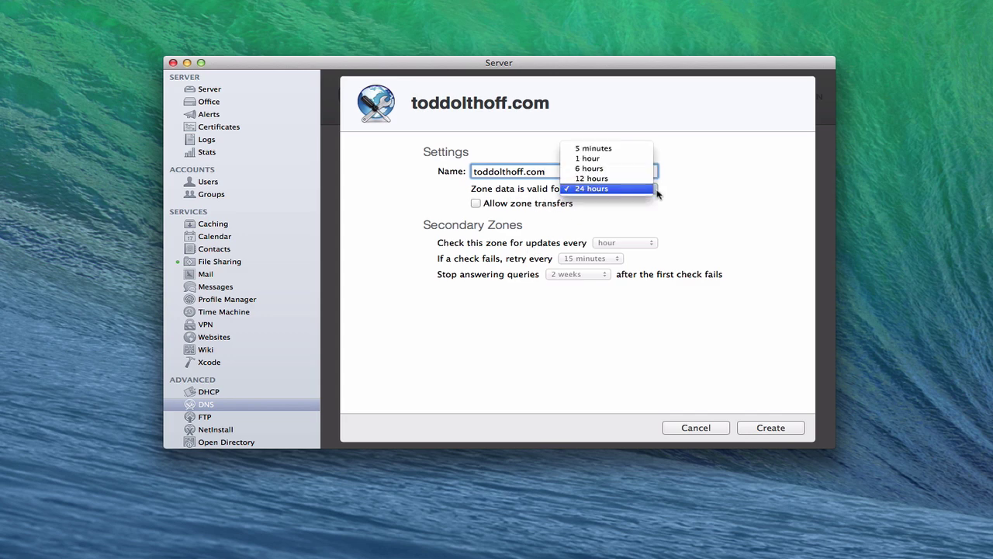
{"action": "left_click", "coordinate": [681, 194]}
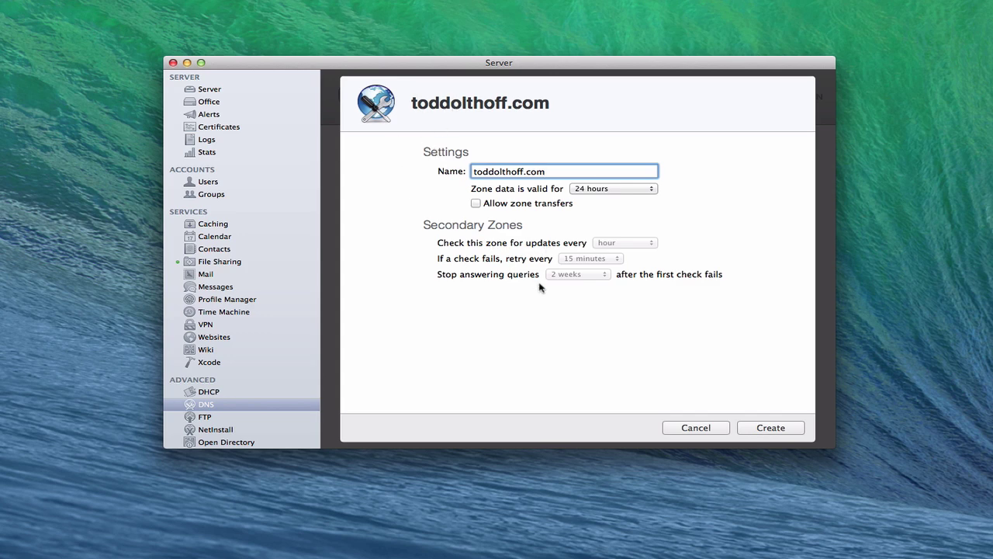
{"action": "left_click", "coordinate": [762, 429]}
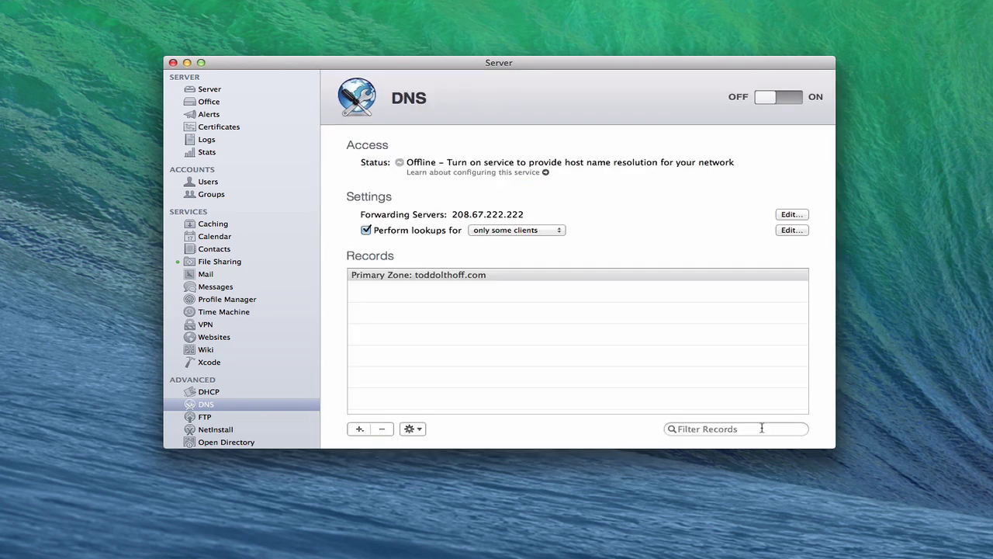
Add a machine record 'server' with IP address 10.0.1.3 to the toddolthoff.com zone
{"action": "left_click", "coordinate": [413, 278]}
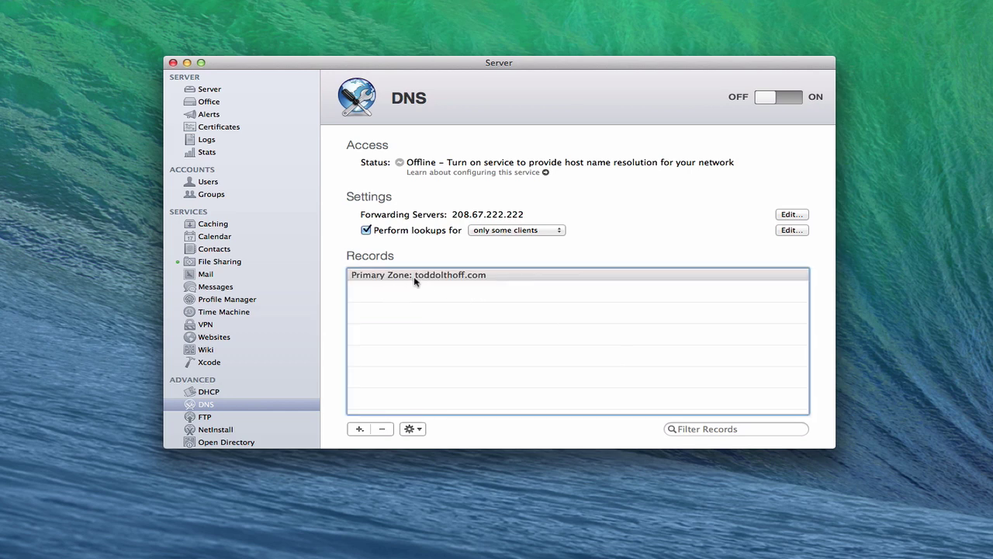
{"action": "left_click", "coordinate": [419, 431]}
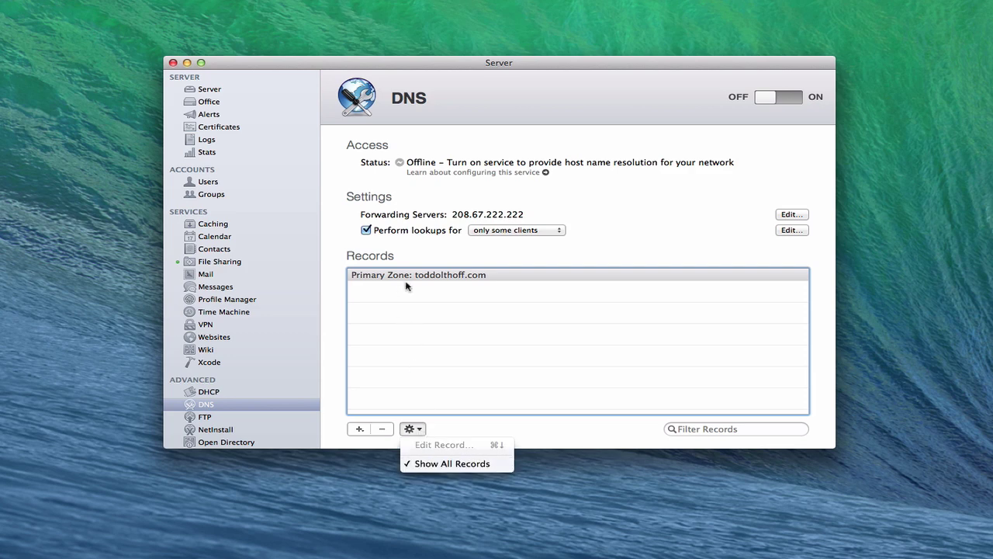
{"action": "left_click", "coordinate": [366, 432]}
{"action": "left_click", "coordinate": [363, 433]}
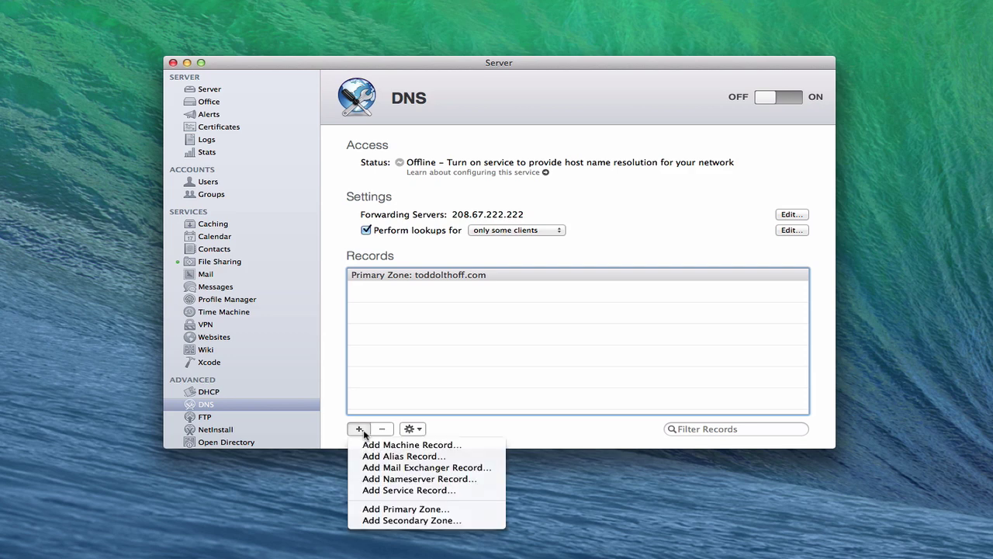
{"action": "left_click", "coordinate": [377, 445]}
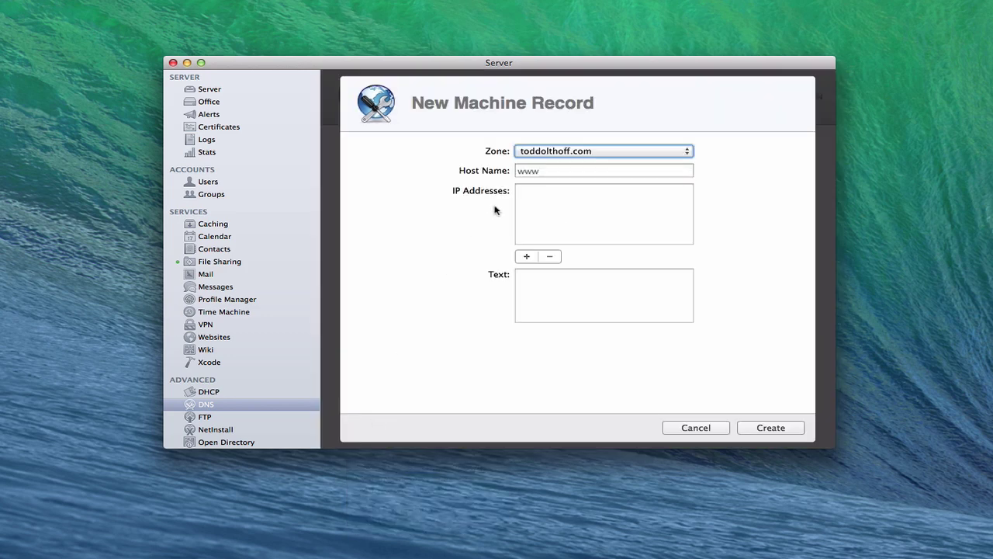
{"action": "left_click", "coordinate": [539, 171]}
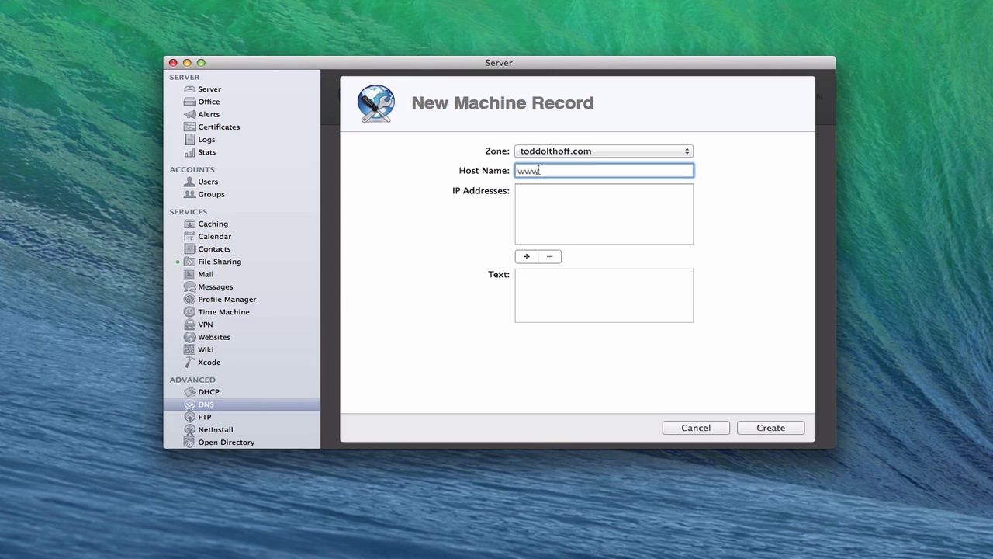
{"action": "type", "text": "server"}
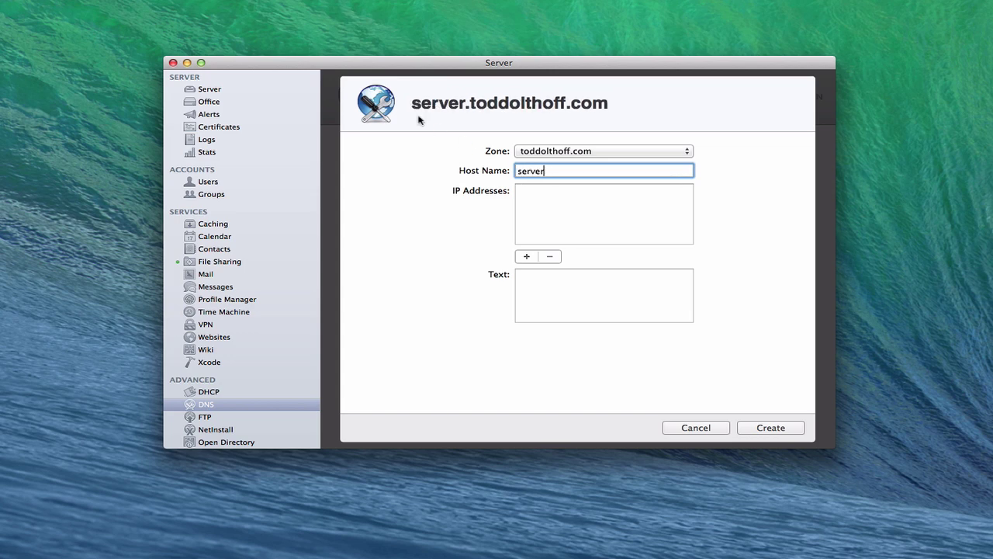
{"action": "left_click", "coordinate": [546, 194]}
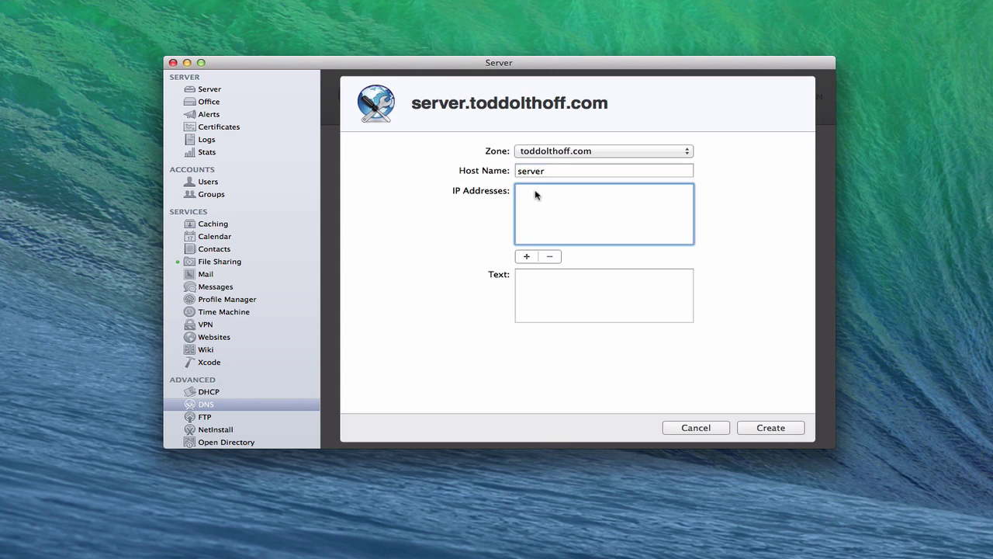
{"action": "left_click", "coordinate": [527, 257]}
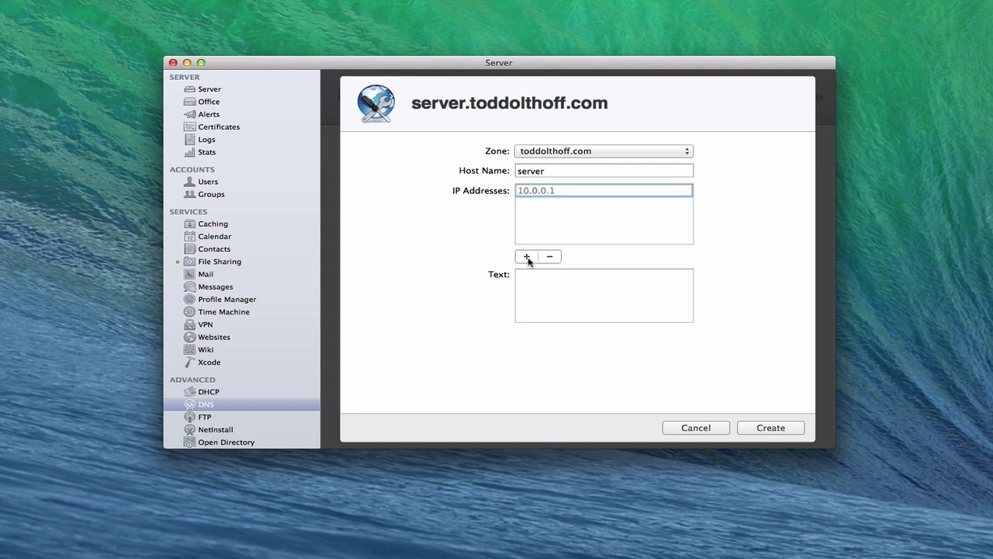
{"action": "type", "text": "10.0.1.3"}
{"action": "left_click", "coordinate": [772, 427]}
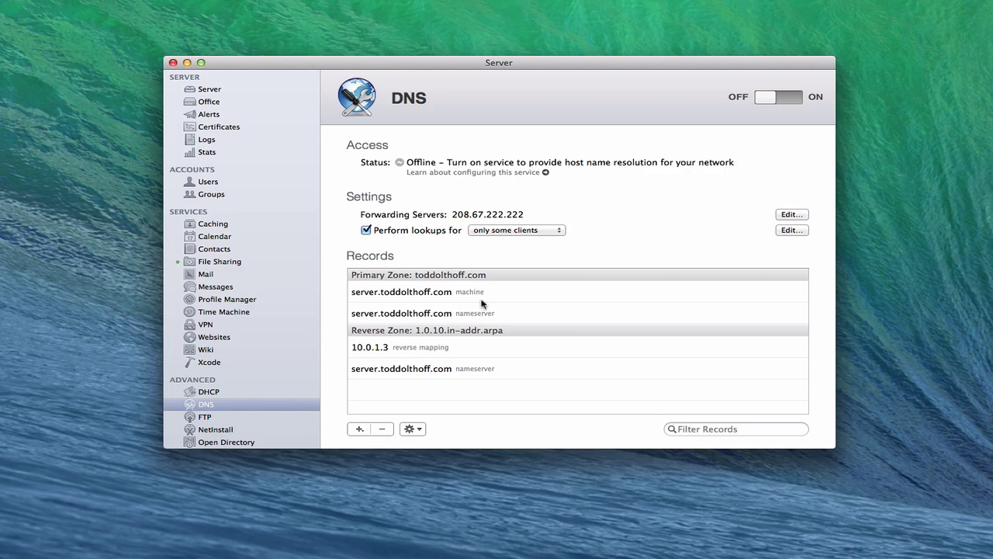
{"action": "double_click", "coordinate": [358, 332]}
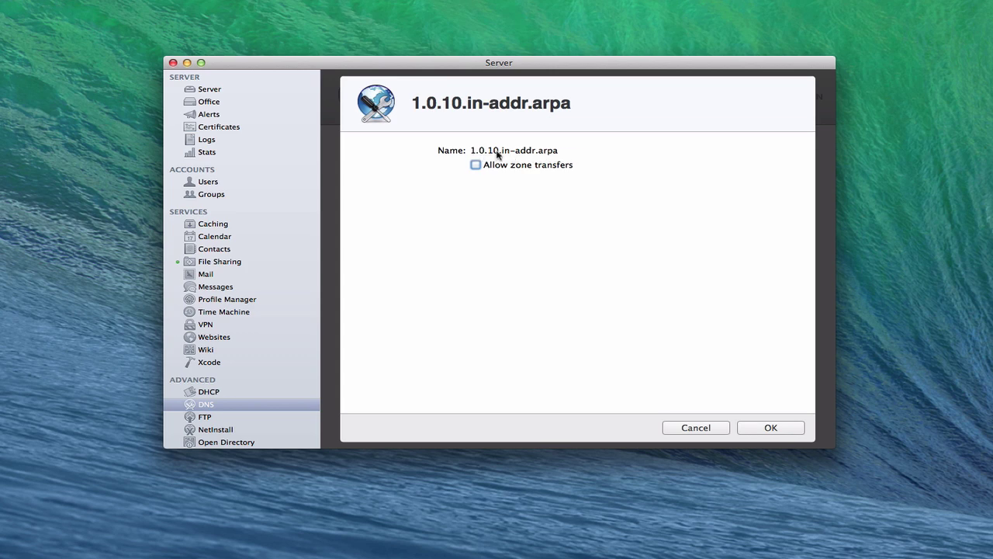
{"action": "left_click", "coordinate": [705, 428]}
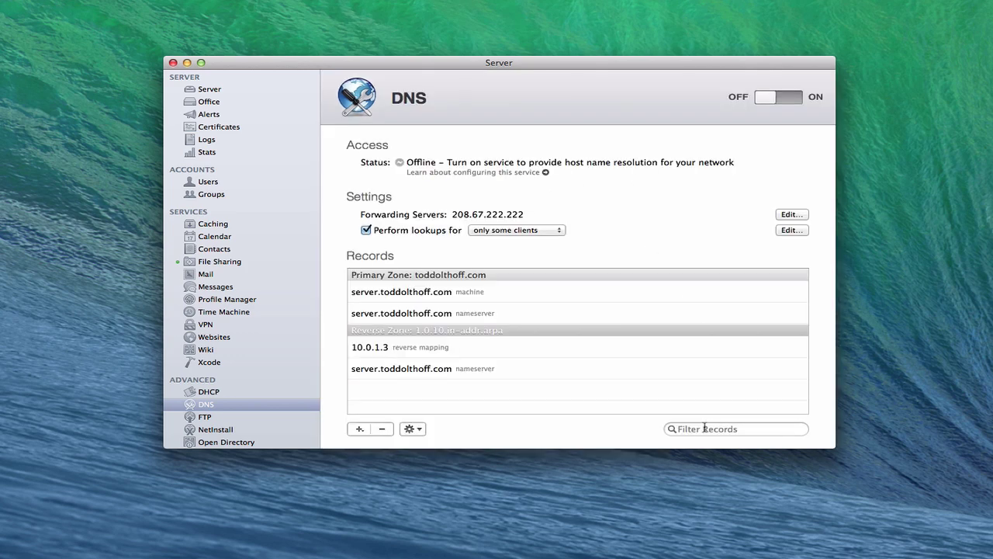
{"action": "double_click", "coordinate": [382, 347]}
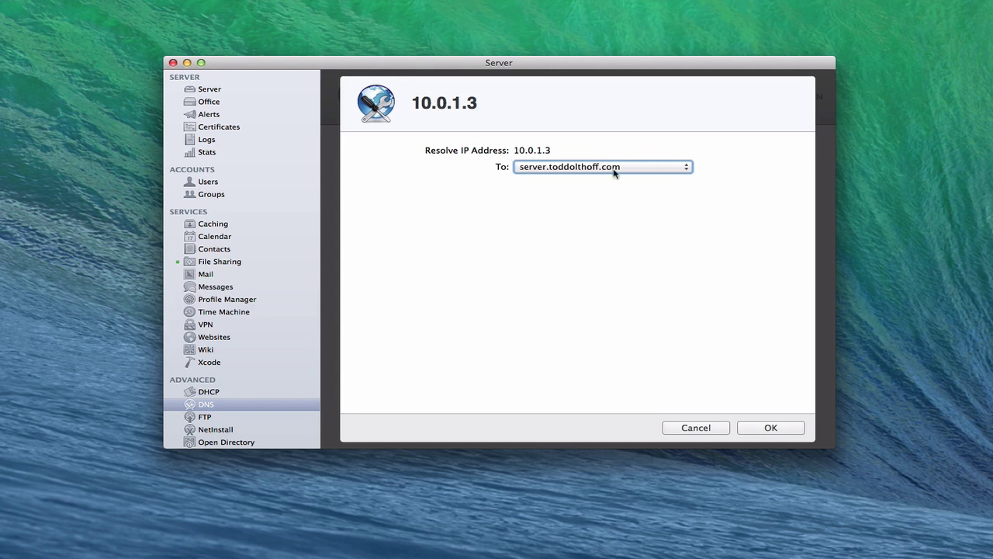
{"action": "left_click", "coordinate": [686, 169]}
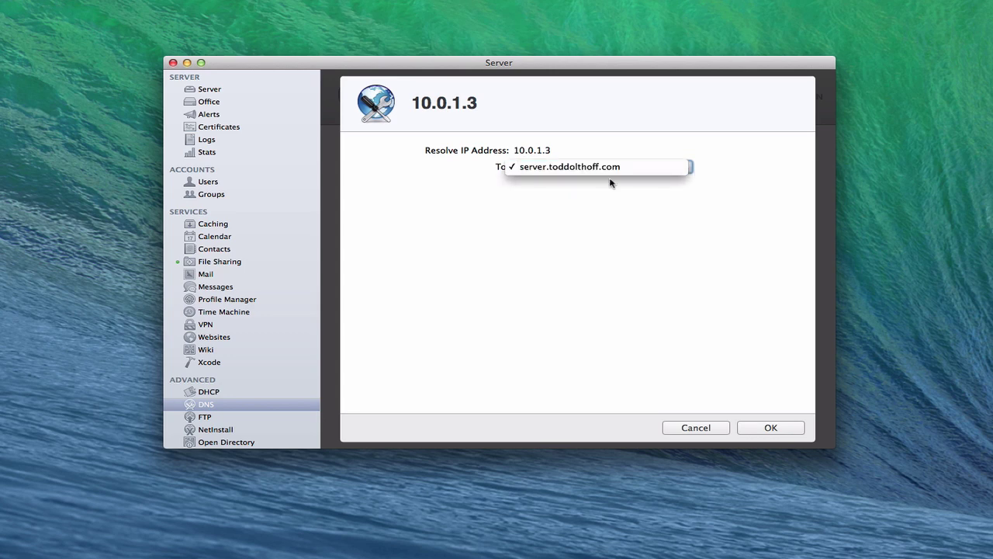
{"action": "left_click", "coordinate": [563, 192]}
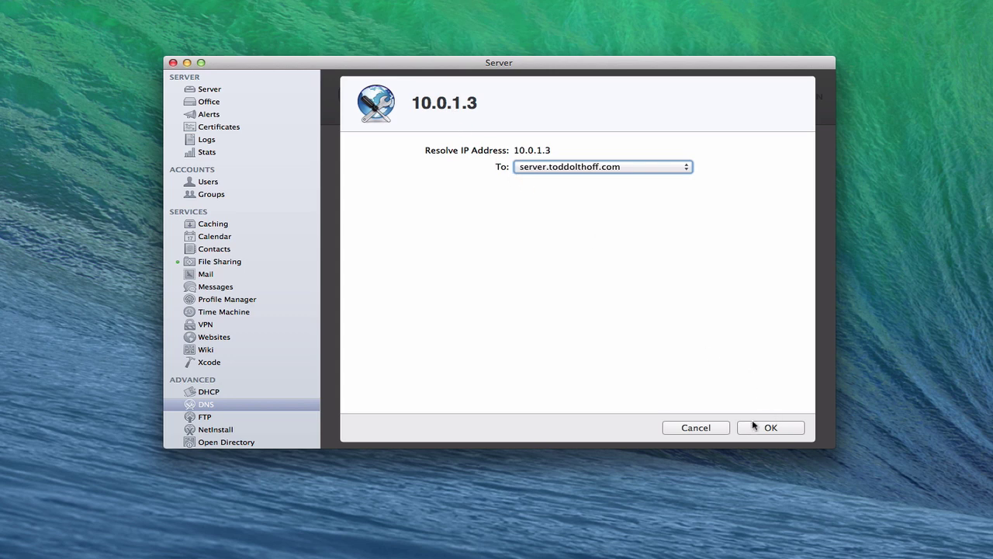
{"action": "left_click", "coordinate": [694, 427]}
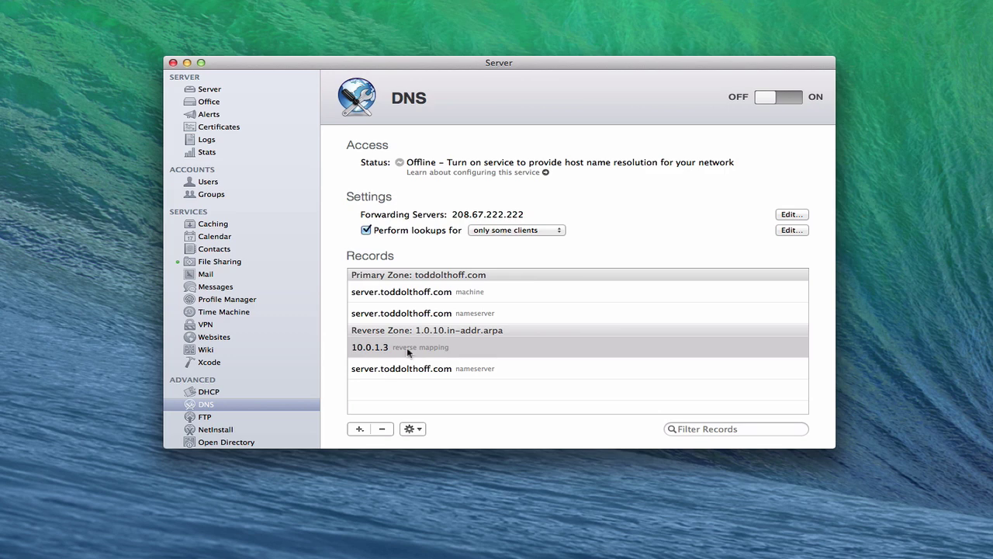
{"action": "double_click", "coordinate": [390, 315]}
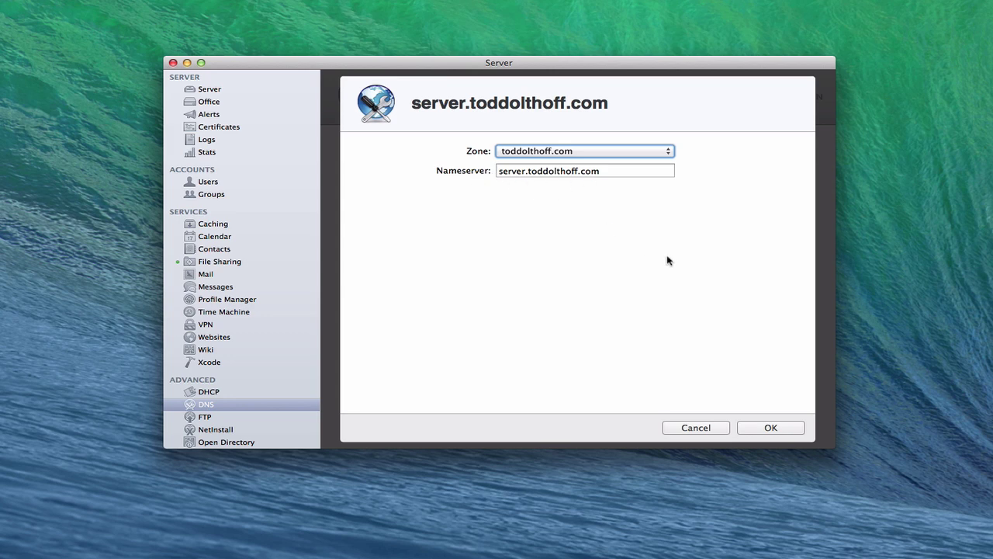
{"action": "left_click", "coordinate": [696, 428]}
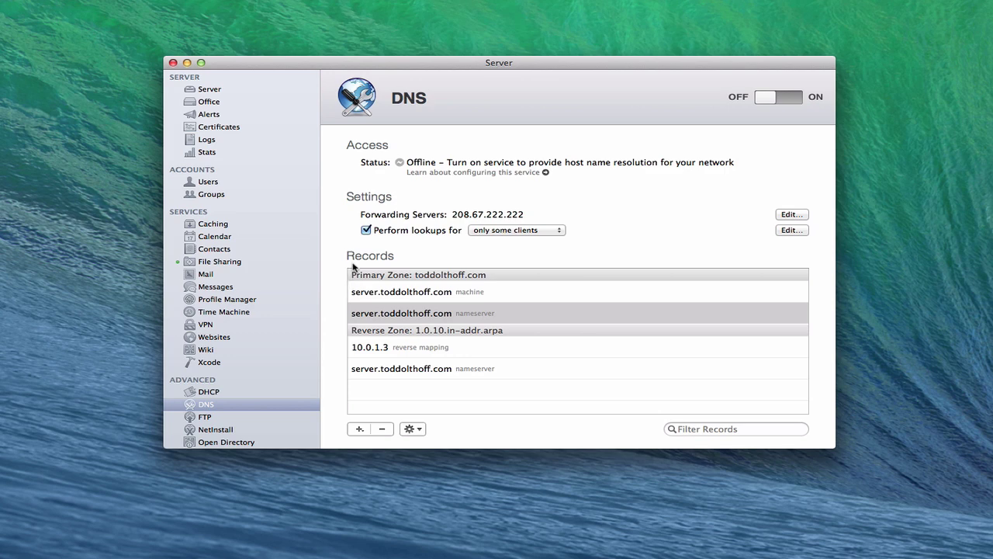
Uncheck Show All Records to list only host names, and switch DNS to ON
{"action": "left_click", "coordinate": [360, 430]}
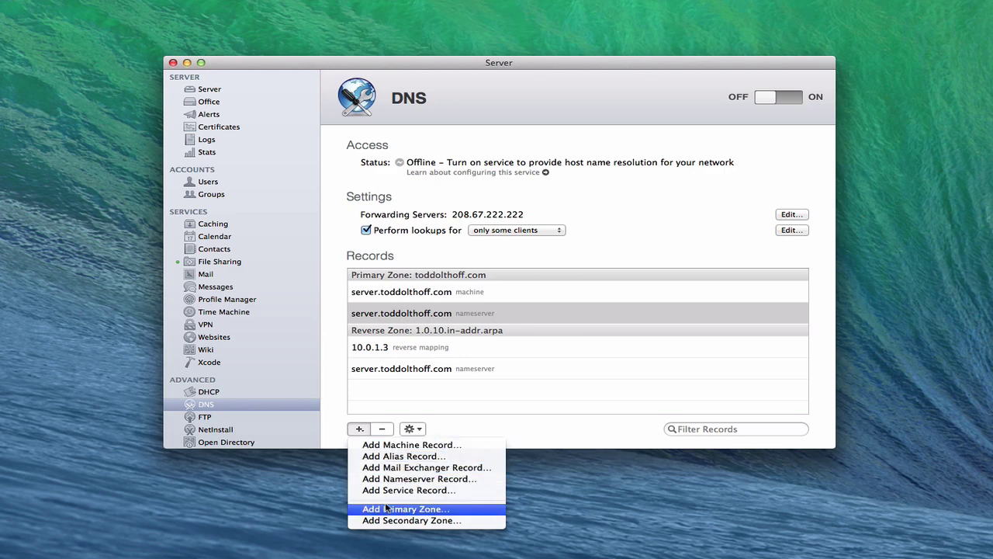
{"action": "left_click", "coordinate": [337, 417]}
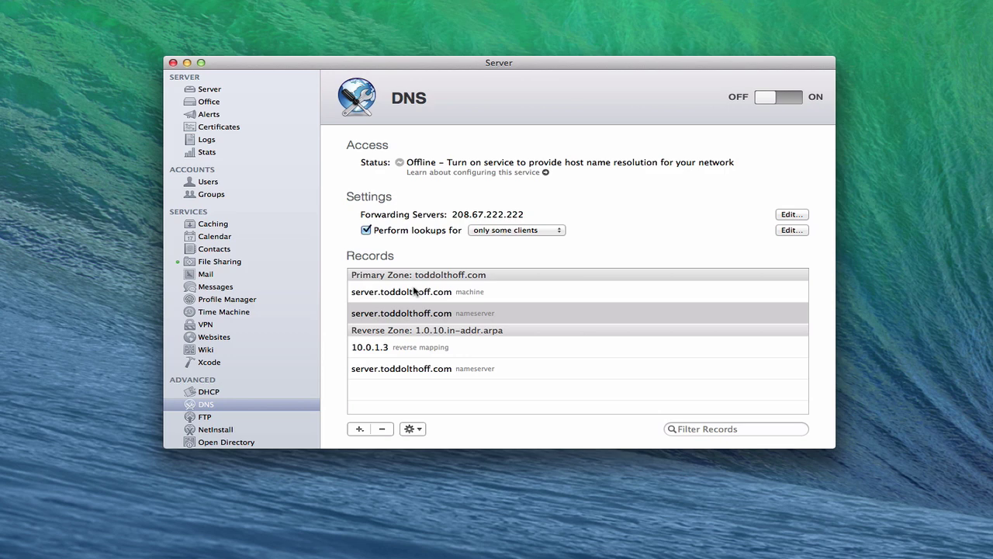
{"action": "left_click", "coordinate": [417, 430]}
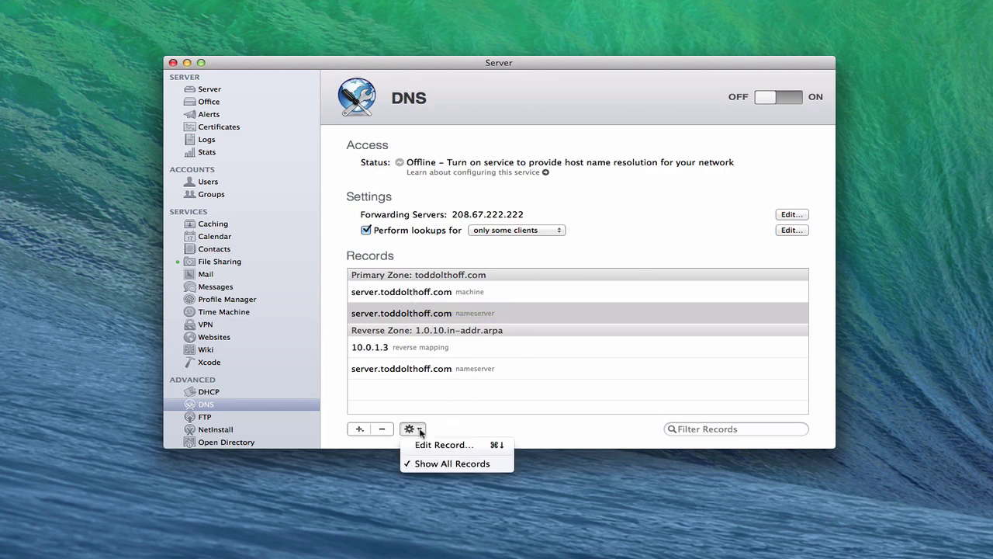
{"action": "left_click", "coordinate": [433, 464]}
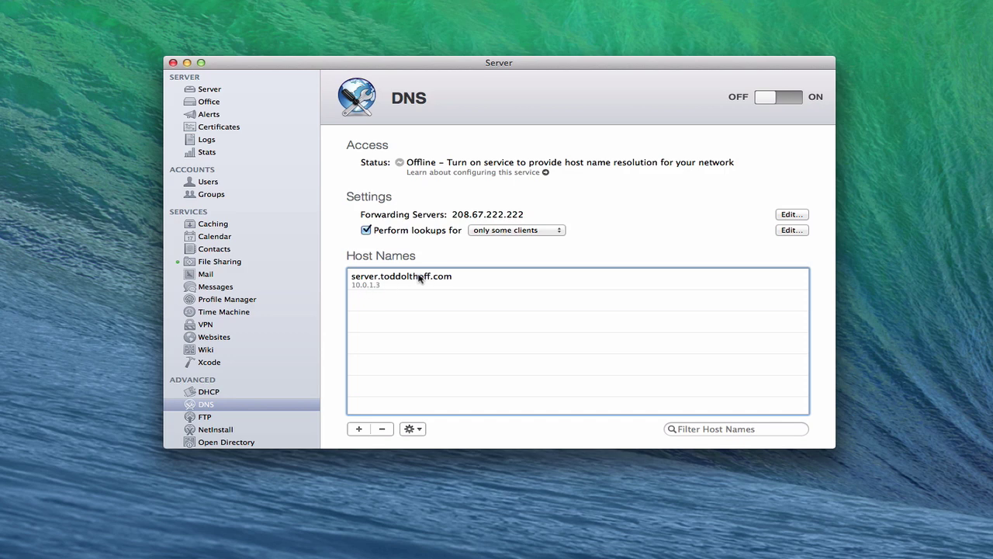
{"action": "left_click", "coordinate": [786, 101]}
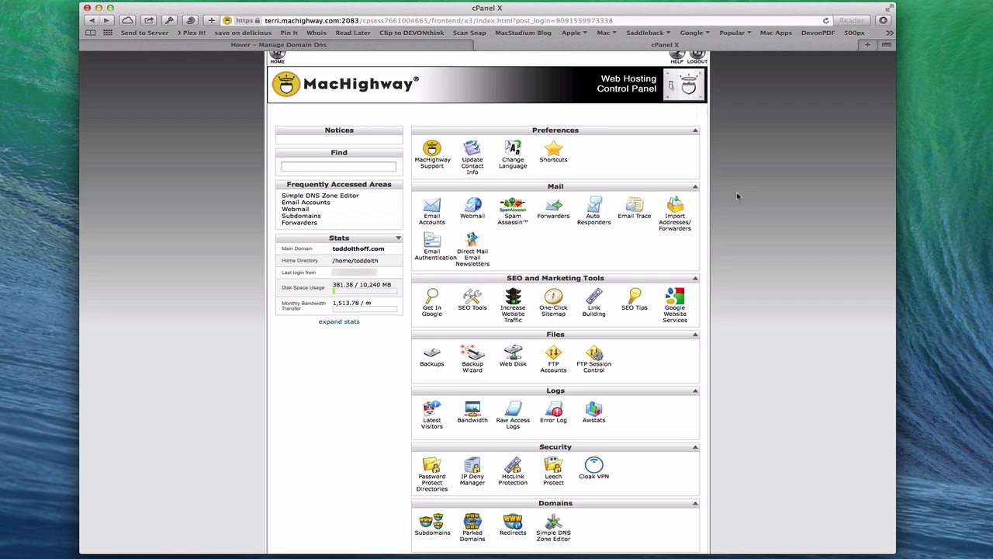
In the Simple DNS Zone Editor, enter server.toddolthoff.com. as the new A record's name
{"action": "left_click", "coordinate": [554, 531]}
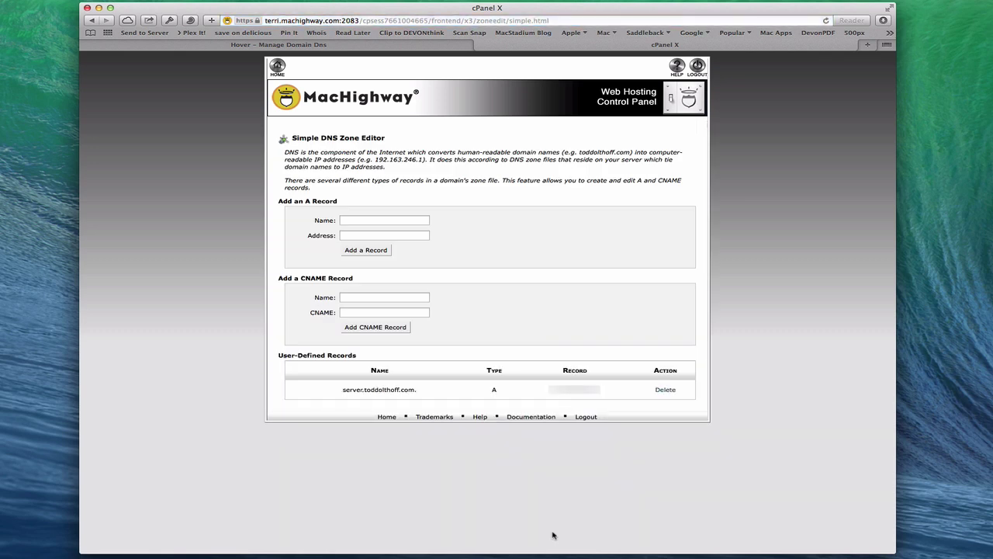
{"action": "left_click", "coordinate": [357, 219]}
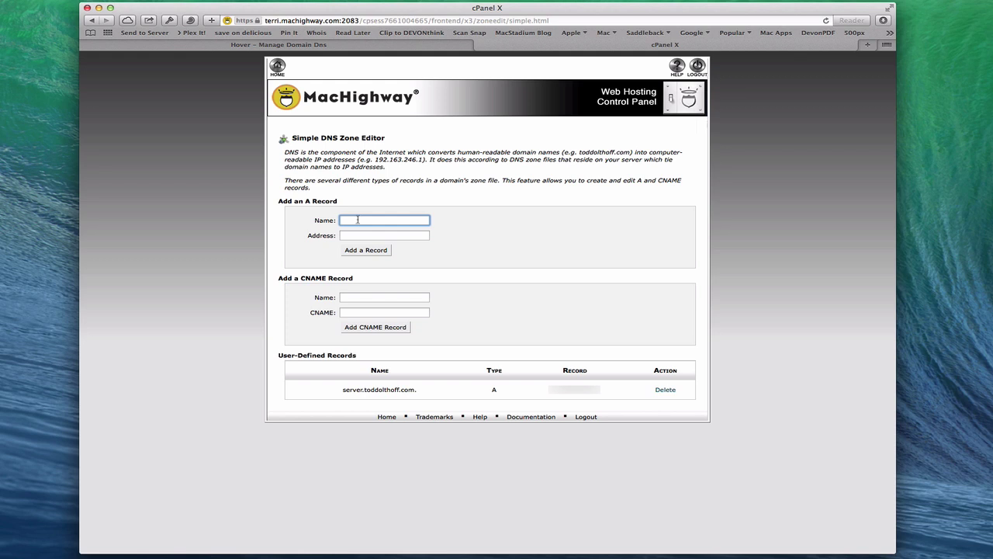
{"action": "type", "text": "server.toddolthoff.com."}
{"action": "key", "text": "Tab"}
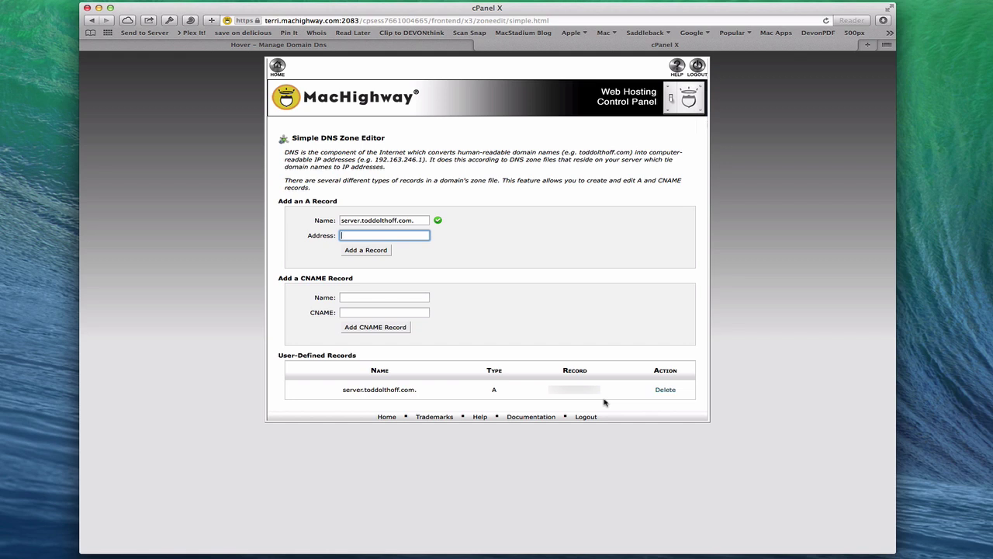
Switch to the Hover tab to view macscreencaster.com's DNS records
{"action": "left_click", "coordinate": [315, 46]}
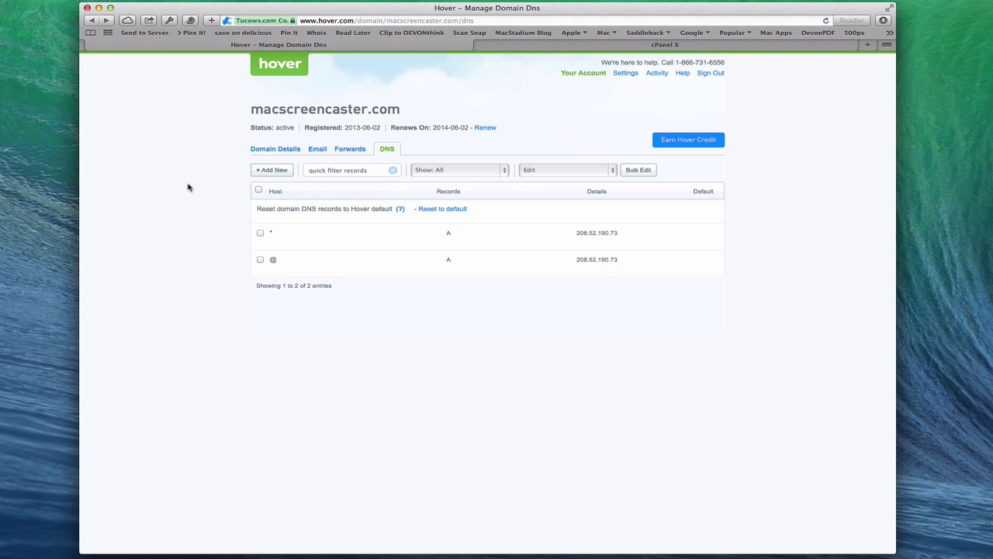
{"action": "mouse_move", "coordinate": [274, 234]}
{"action": "mouse_move", "coordinate": [718, 240]}
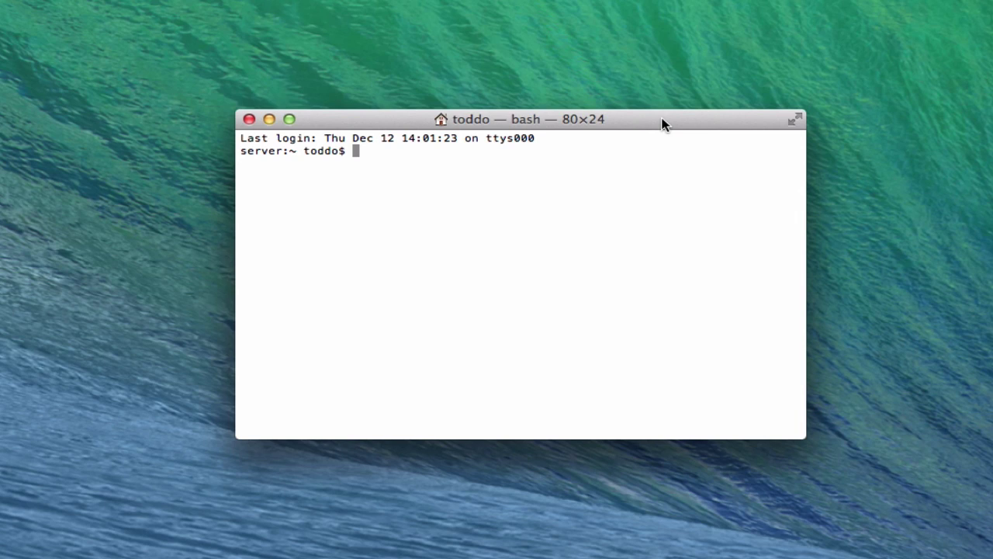
Run sudo changeip -checkhostname and enter the administrator password
{"action": "type", "text": "sudo chang"}
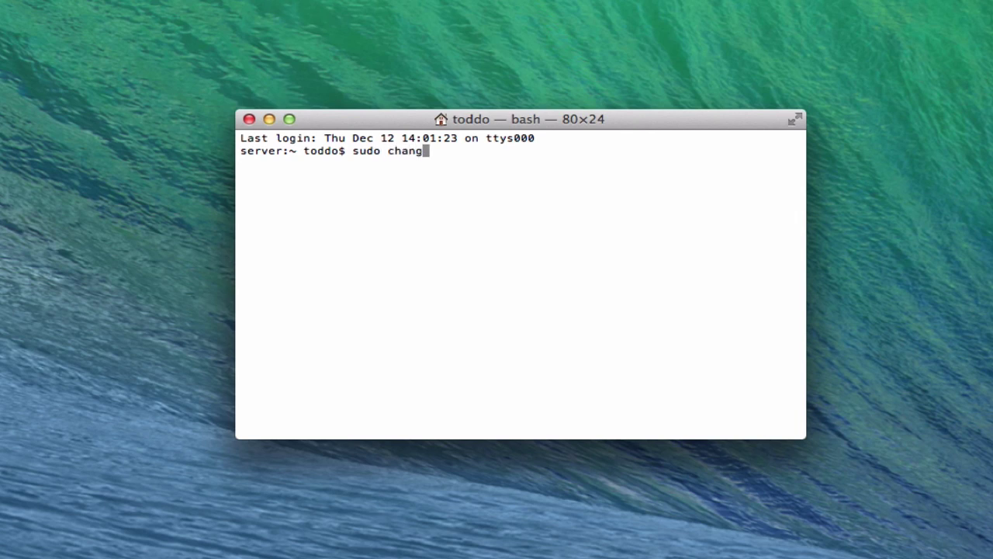
{"action": "type", "text": "eip -checkhostname"}
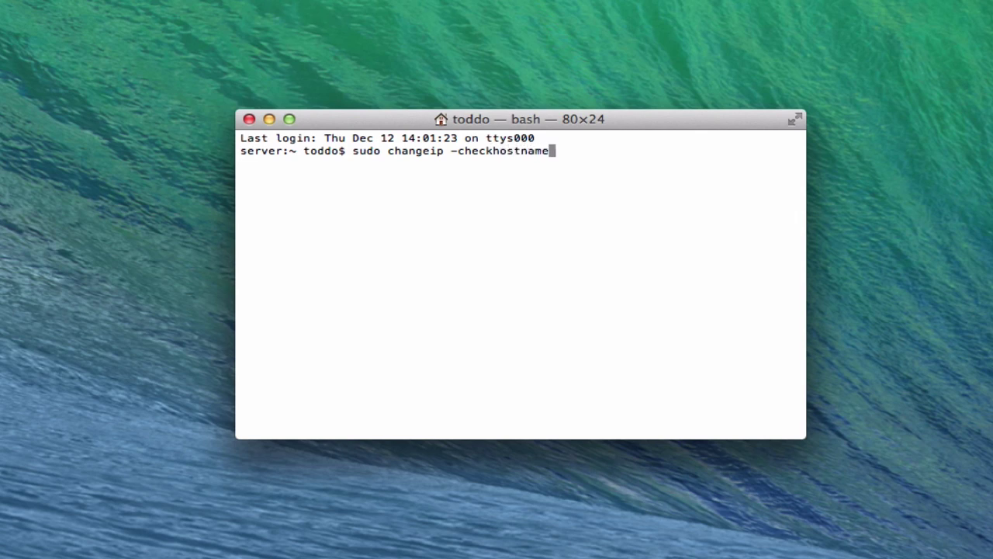
{"action": "key", "text": "Return"}
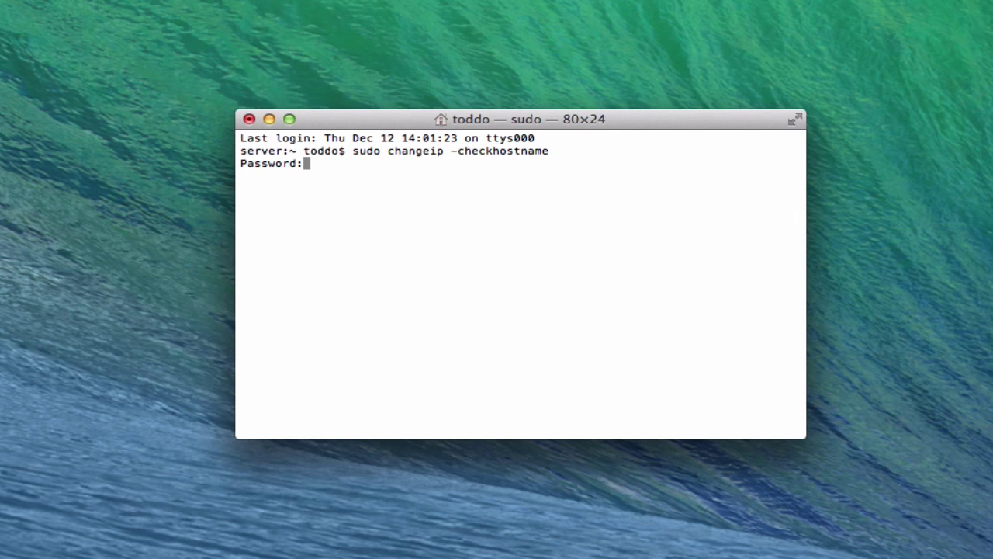
{"action": "key", "text": "Return"}
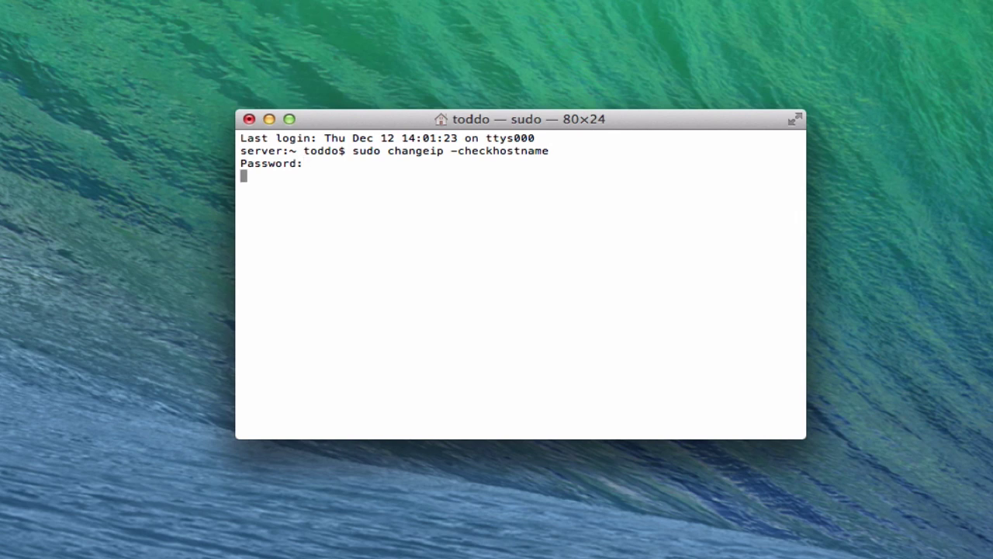
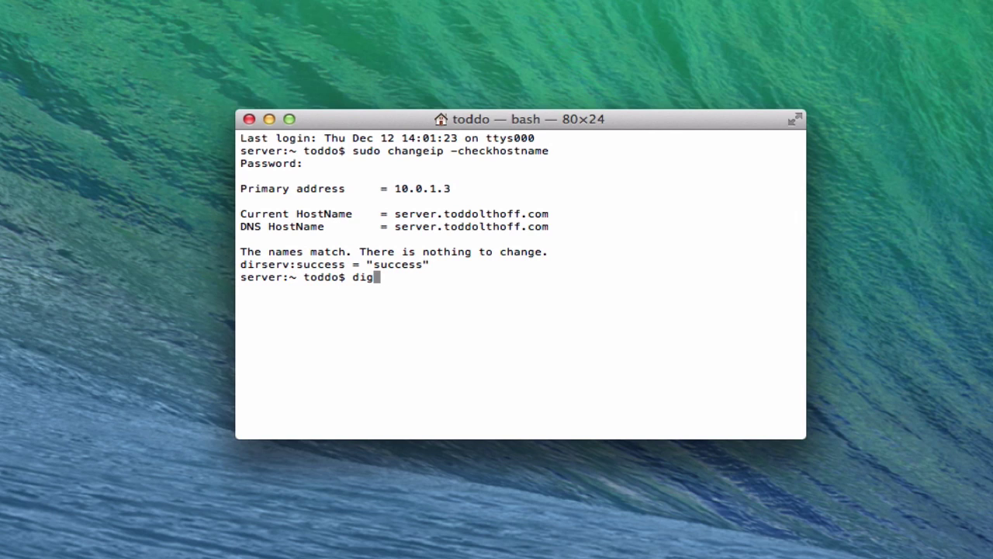
Run dig -x 10.0.1.3 to get the PTR record with the server's hostname
{"action": "type", "text": "-x 10.0.1.3"}
{"action": "key", "text": "Return"}
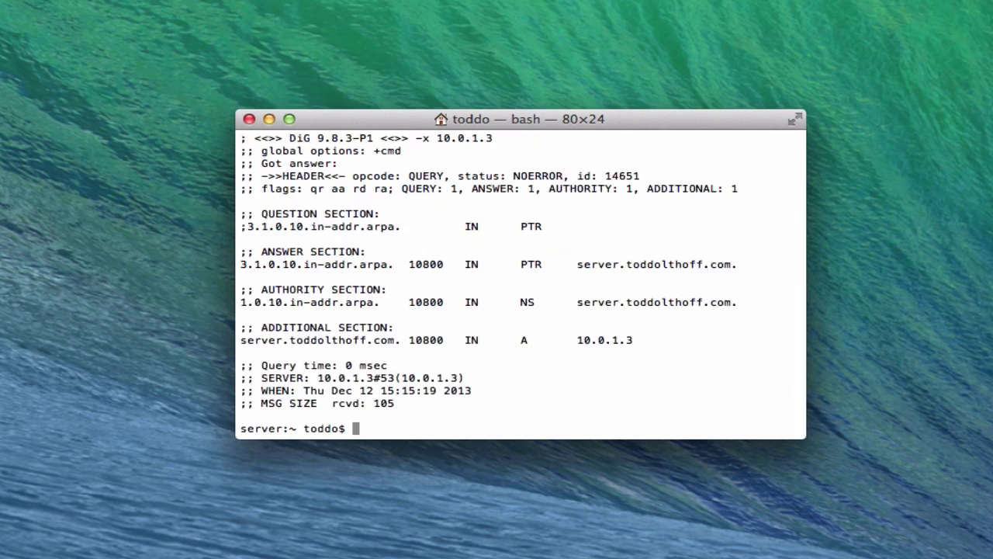